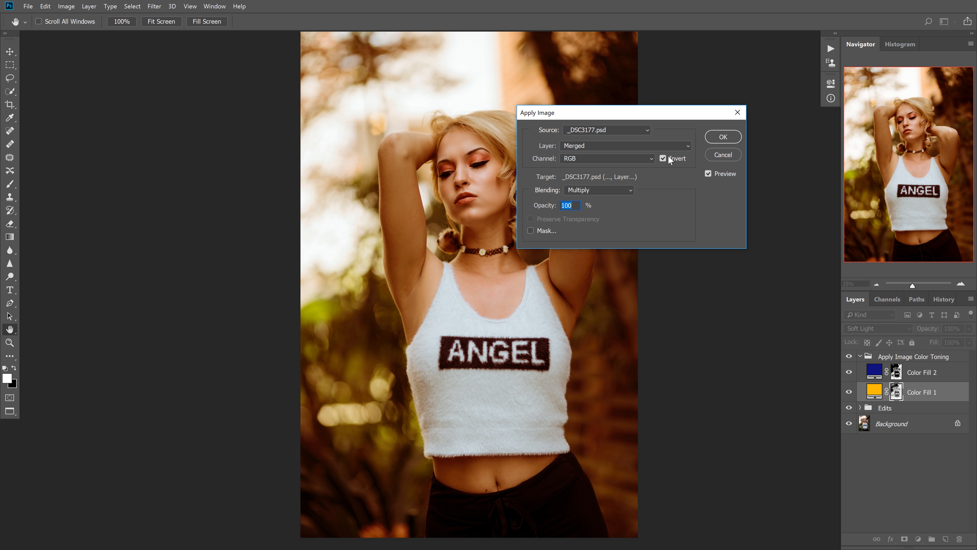
- Apply the merged RGB image, not inverted, in Multiply mode to the Color Fill 1 mask, and inspect the mask
{"action": "left_click", "coordinate": [662, 159]}
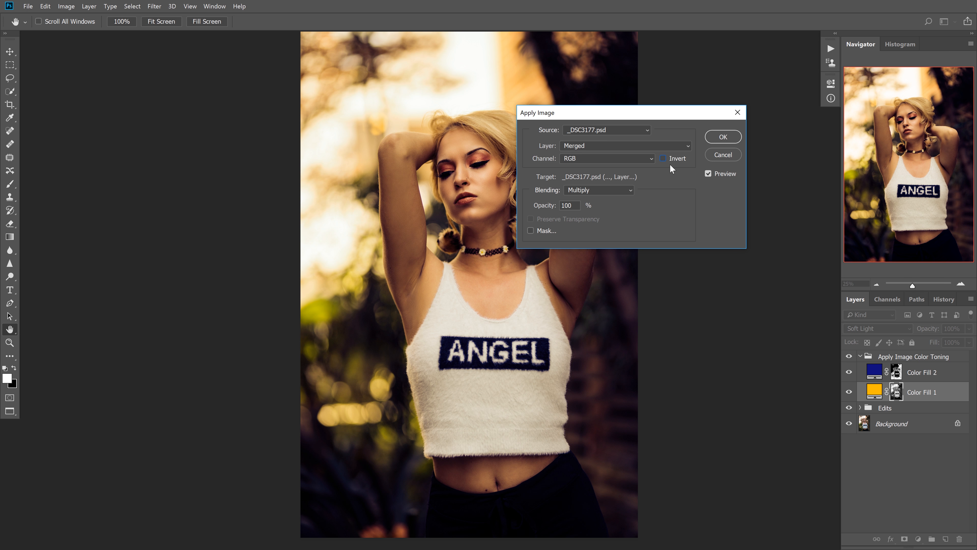
{"action": "left_click_drag", "start_coordinate": [686, 118], "coordinate": [809, 112]}
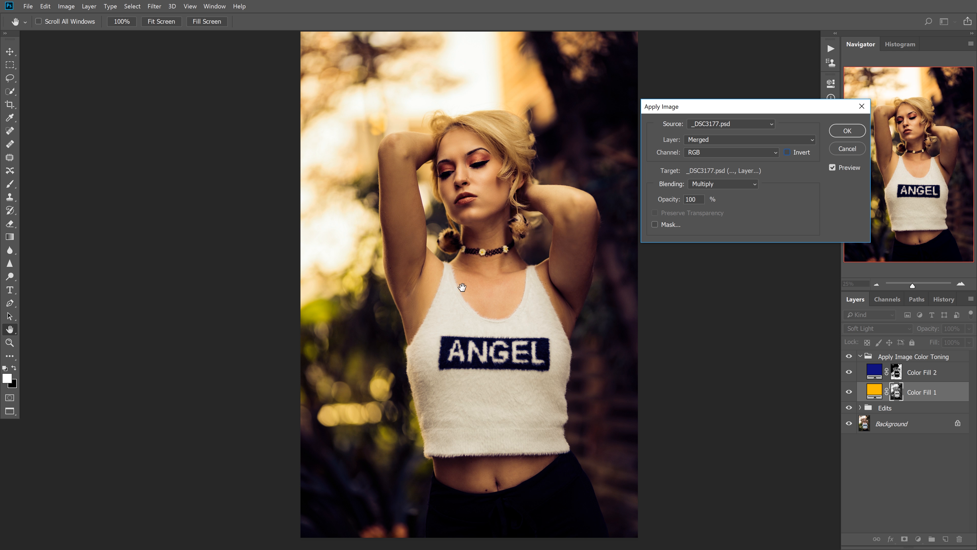
{"action": "left_click", "coordinate": [845, 131]}
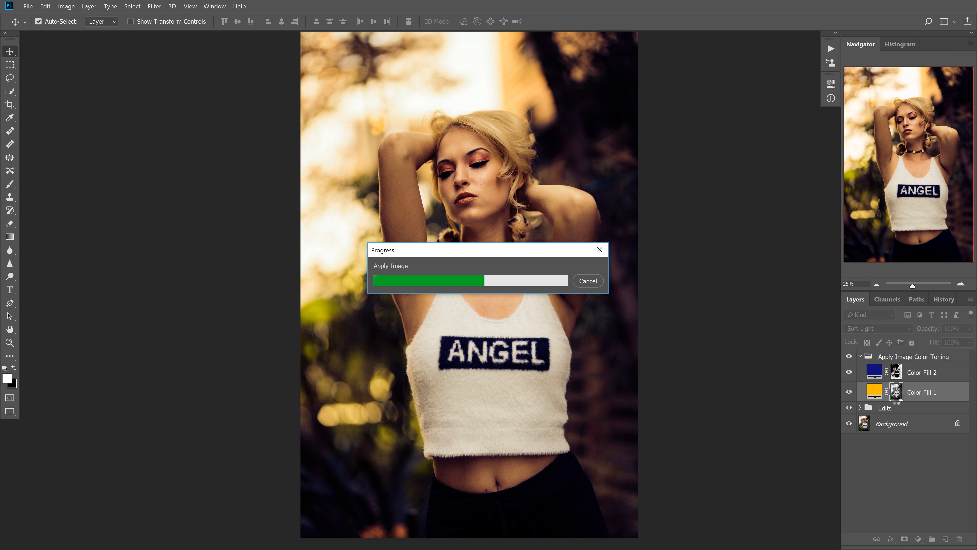
{"action": "left_click", "coordinate": [896, 395], "text": "alt"}
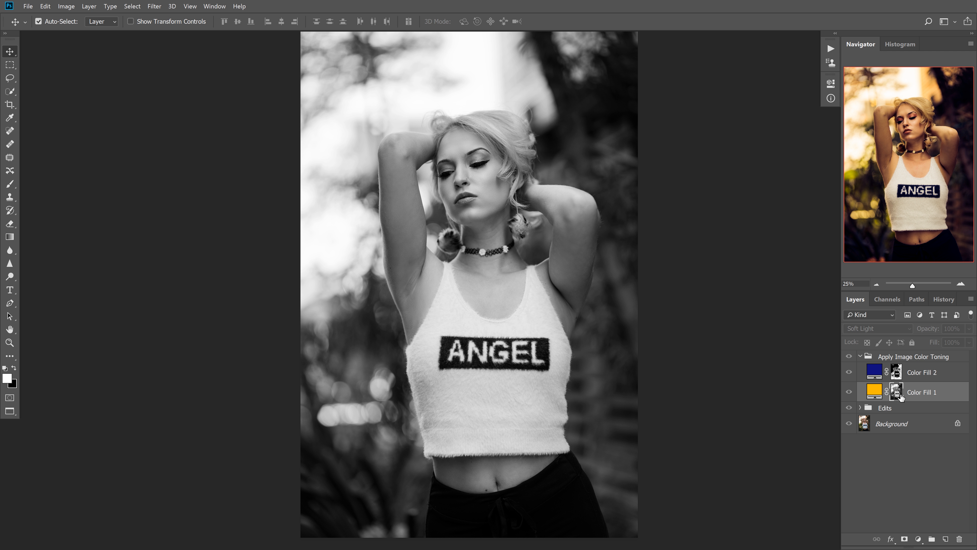
{"action": "left_click", "coordinate": [899, 396], "text": "alt"}
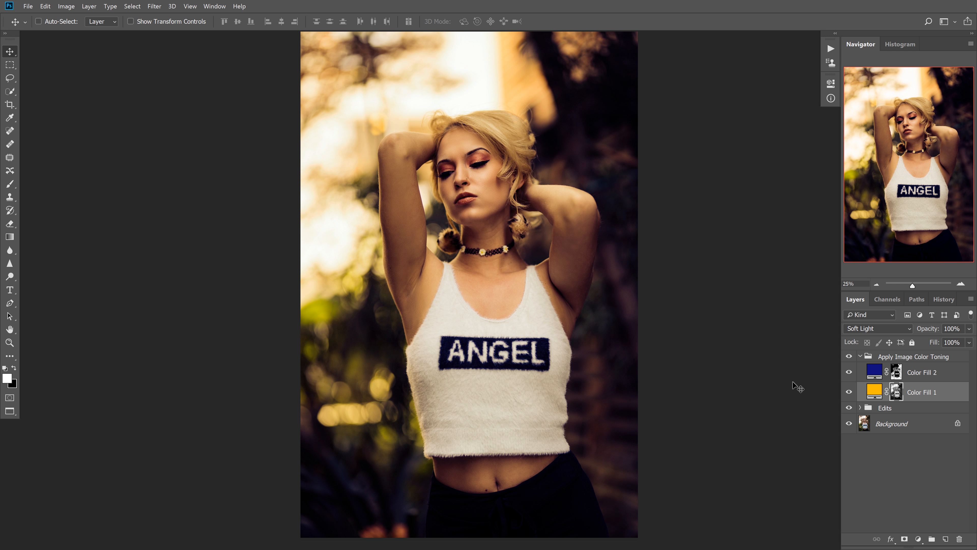
- Run Apply Image with Multiply a second time on the Color Fill 1 mask and view the darkened mask
{"action": "key", "text": "ctrl+alt+shift+a"}
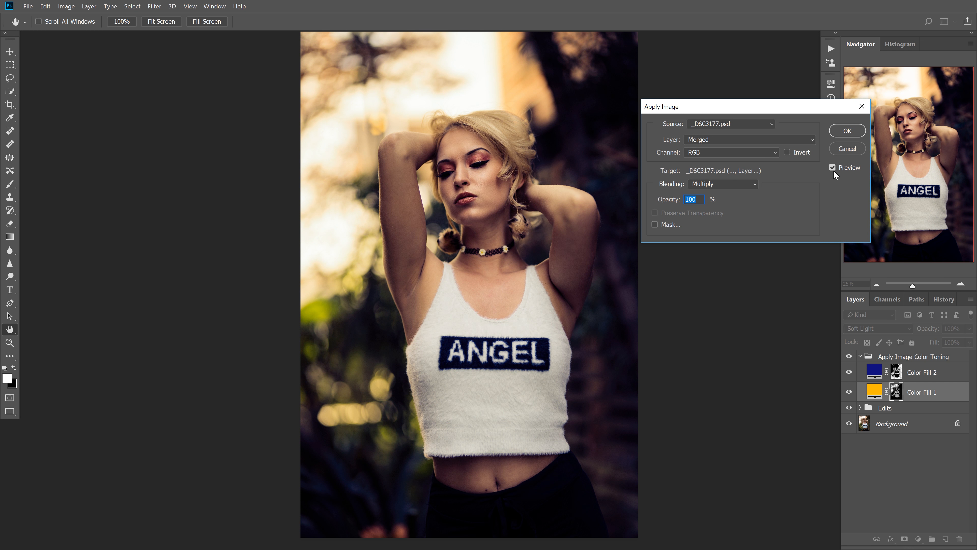
{"action": "left_click", "coordinate": [847, 132]}
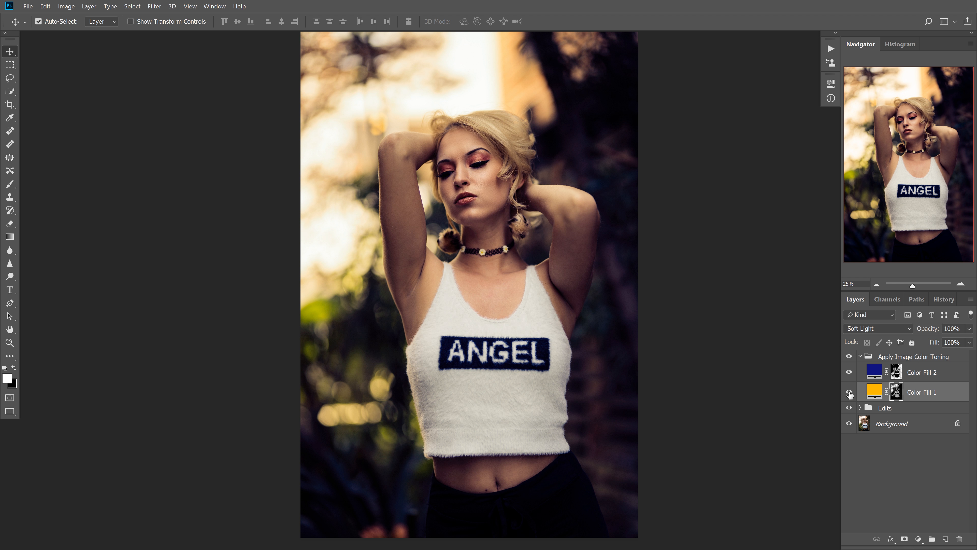
{"action": "left_click", "coordinate": [895, 392], "text": "alt"}
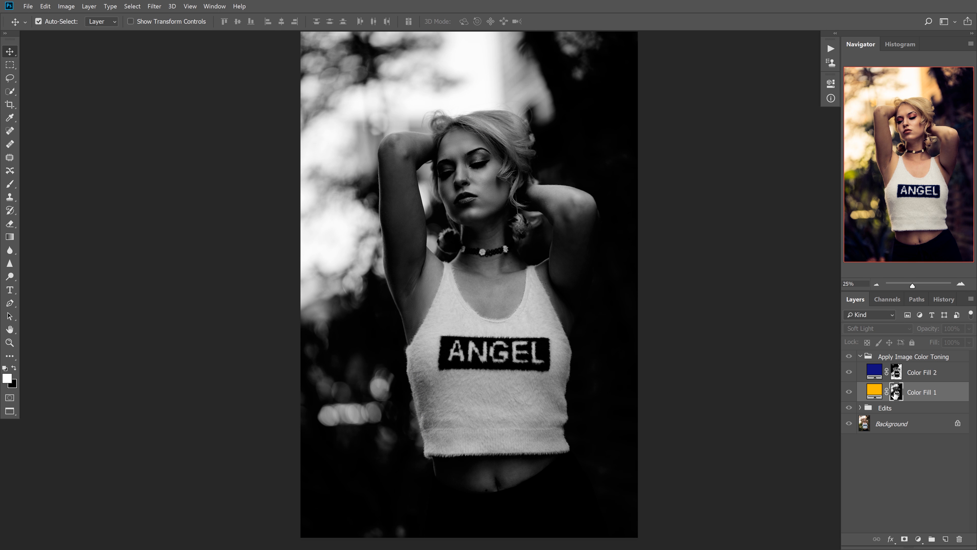
{"action": "left_click", "coordinate": [896, 392], "text": "alt"}
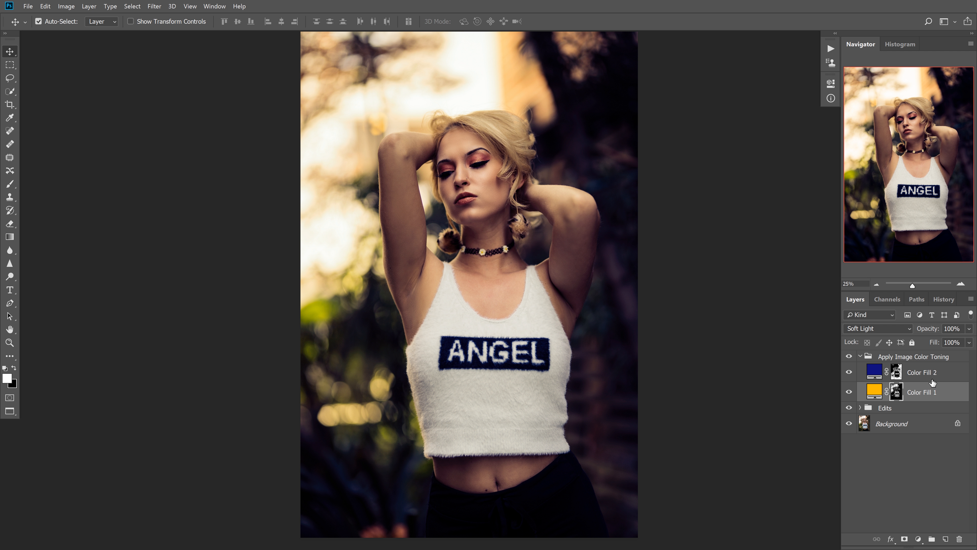
- Compare the photo with and without the Apply Image Color Toning group
{"action": "left_click", "coordinate": [849, 357]}
{"action": "left_click", "coordinate": [850, 357]}
{"action": "left_click", "coordinate": [849, 356]}
{"action": "left_click", "coordinate": [849, 357]}
{"action": "left_click", "coordinate": [850, 357]}
{"action": "left_click", "coordinate": [850, 357]}
{"action": "left_click", "coordinate": [849, 356]}
{"action": "left_click", "coordinate": [849, 357]}
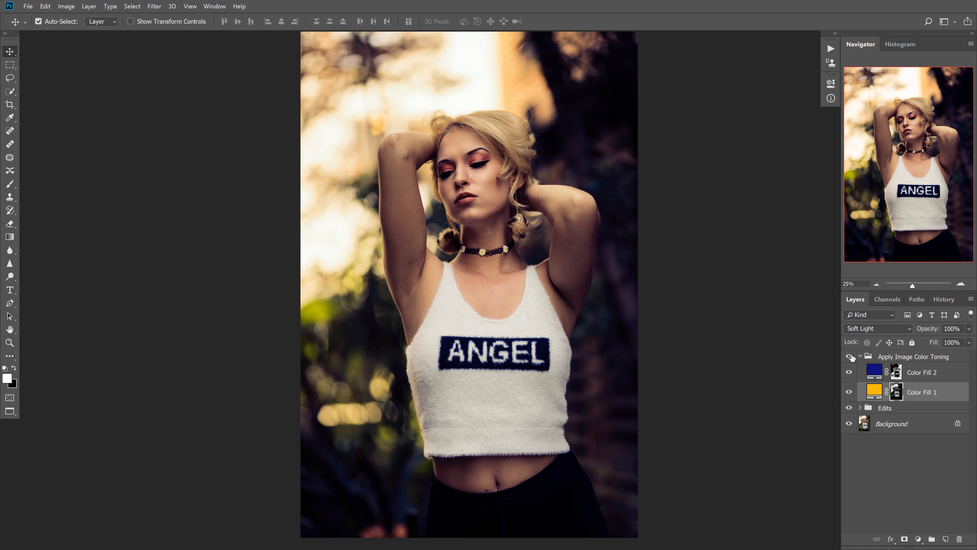
- Lower the Apply Image Color Toning group's opacity to 30% and compare the photo with and without the group
{"action": "left_click", "coordinate": [905, 357]}
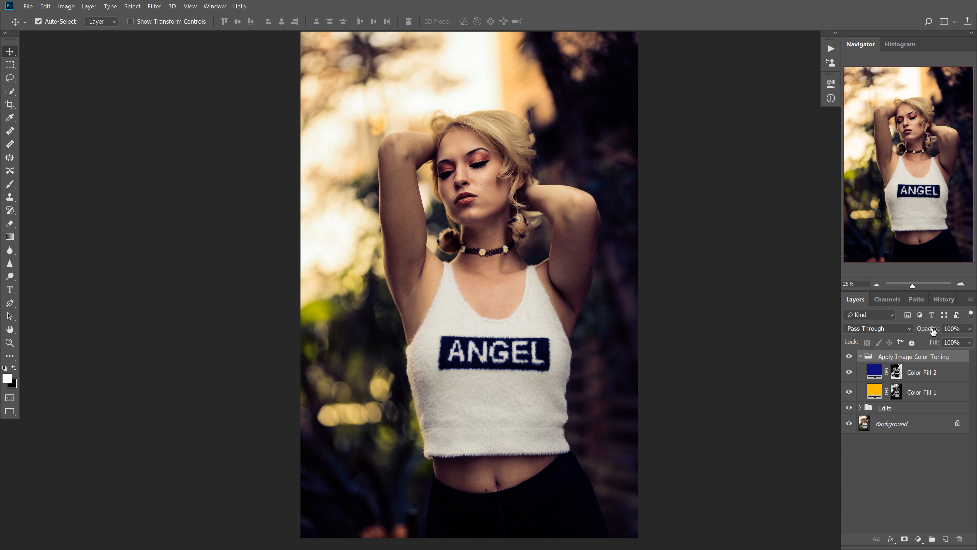
{"action": "mouse_move", "coordinate": [935, 331]}
{"action": "left_mouse_down"}
{"action": "mouse_move", "coordinate": [918, 332]}
{"action": "mouse_move", "coordinate": [927, 331]}
{"action": "left_mouse_up"}
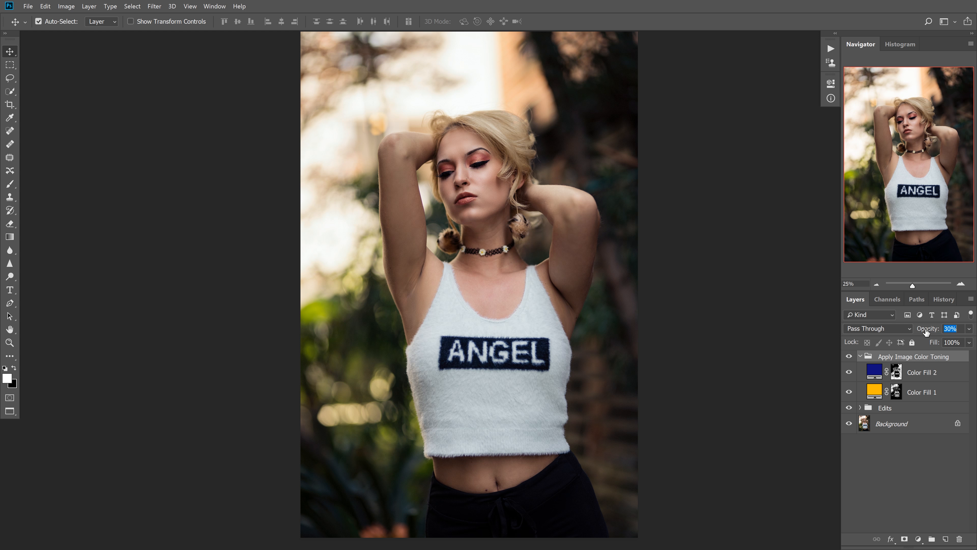
{"action": "left_click", "coordinate": [849, 357]}
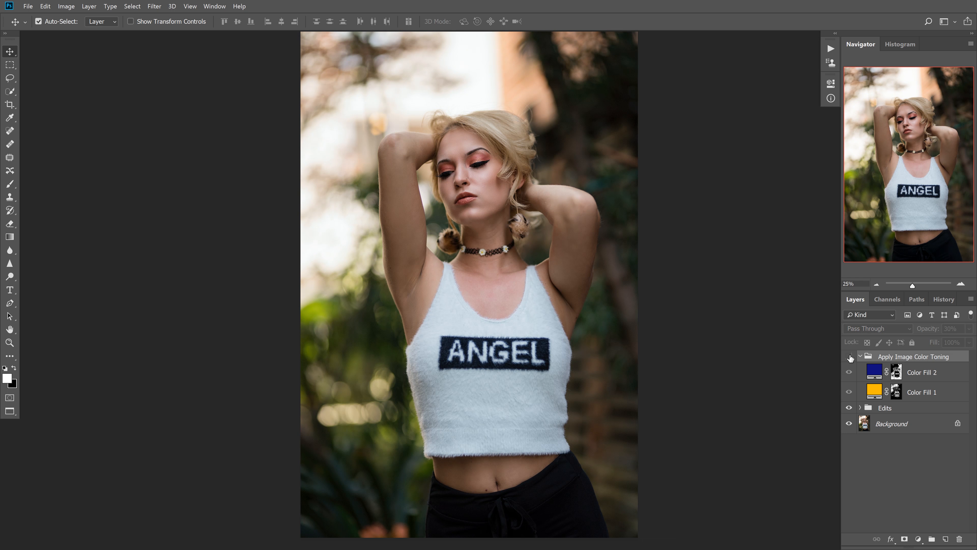
{"action": "left_click", "coordinate": [849, 356]}
{"action": "left_click", "coordinate": [850, 356]}
{"action": "left_click", "coordinate": [849, 357]}
{"action": "left_click", "coordinate": [850, 357]}
{"action": "left_click", "coordinate": [850, 357]}
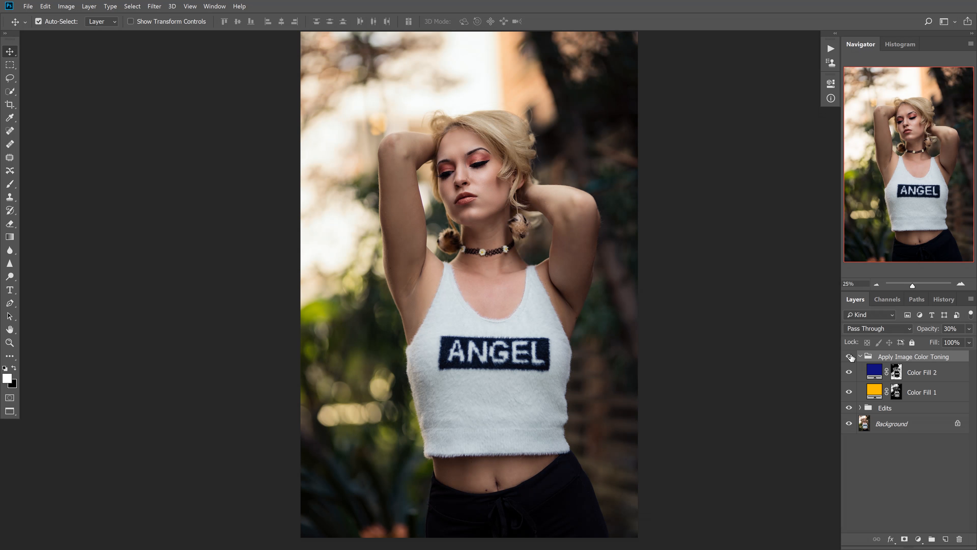
{"action": "left_click", "coordinate": [850, 356]}
{"action": "left_click", "coordinate": [850, 356]}
- Raise the toning group's opacity to 35% and toggle its visibility repeatedly to judge the subtle toning
{"action": "left_click_drag", "start_coordinate": [928, 330], "coordinate": [930, 329]}
{"action": "left_click", "coordinate": [851, 357]}
{"action": "left_click", "coordinate": [850, 356]}
{"action": "left_click", "coordinate": [850, 357]}
{"action": "left_click", "coordinate": [851, 357]}
{"action": "left_click", "coordinate": [850, 358]}
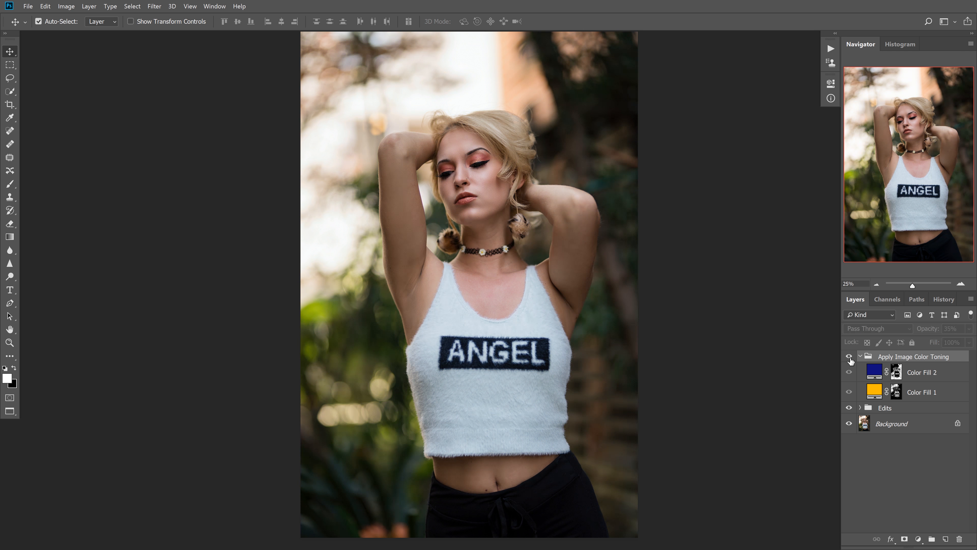
{"action": "left_click", "coordinate": [850, 358]}
{"action": "left_click", "coordinate": [849, 358]}
{"action": "left_click", "coordinate": [849, 358]}
{"action": "left_click", "coordinate": [849, 358]}
{"action": "left_click", "coordinate": [849, 358]}
{"action": "left_click", "coordinate": [850, 358]}
{"action": "left_click", "coordinate": [849, 358]}
- Return the toning group's opacity to 100% and select the Color Fill 2 layer inside it
{"action": "left_click_drag", "start_coordinate": [928, 331], "coordinate": [976, 332]}
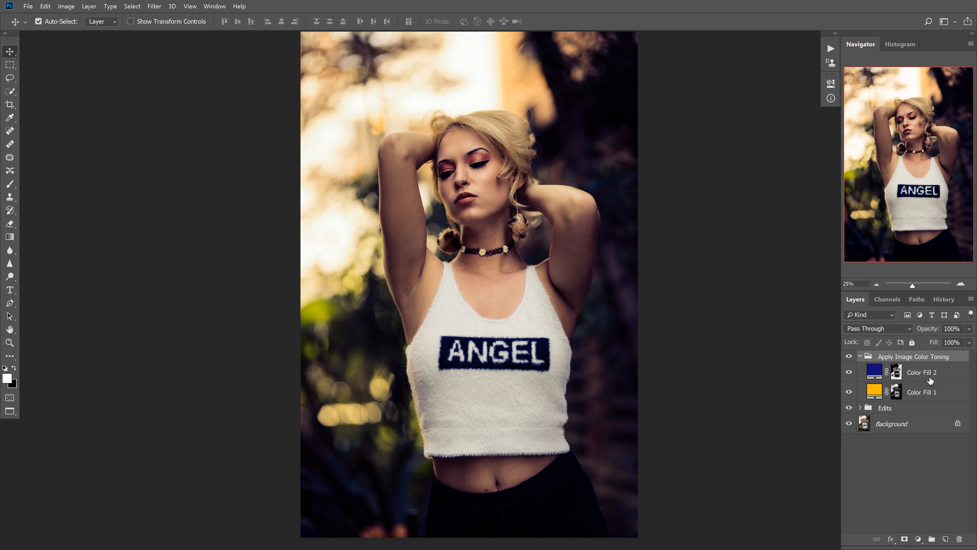
{"action": "left_click", "coordinate": [933, 401]}
{"action": "left_click", "coordinate": [939, 378]}
{"action": "left_click", "coordinate": [941, 399]}
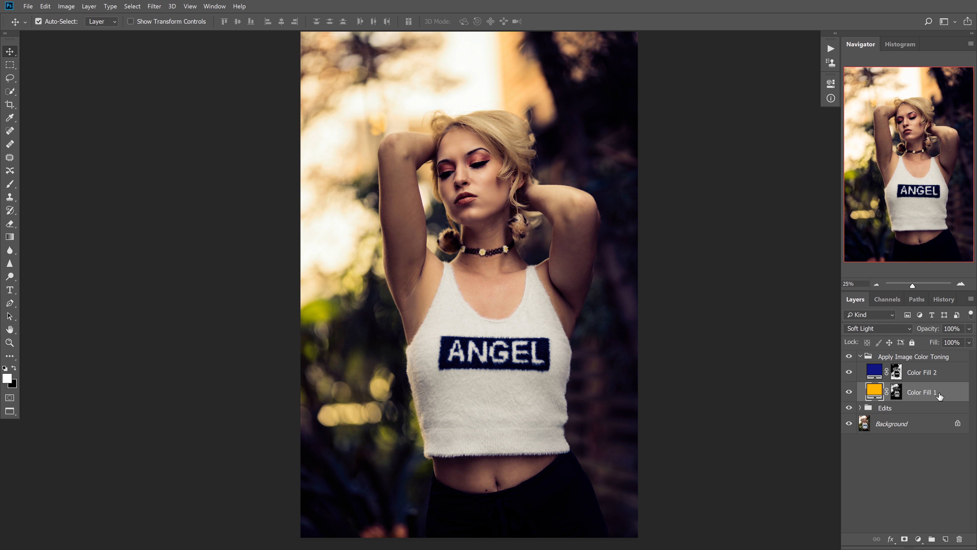
{"action": "left_click", "coordinate": [943, 373]}
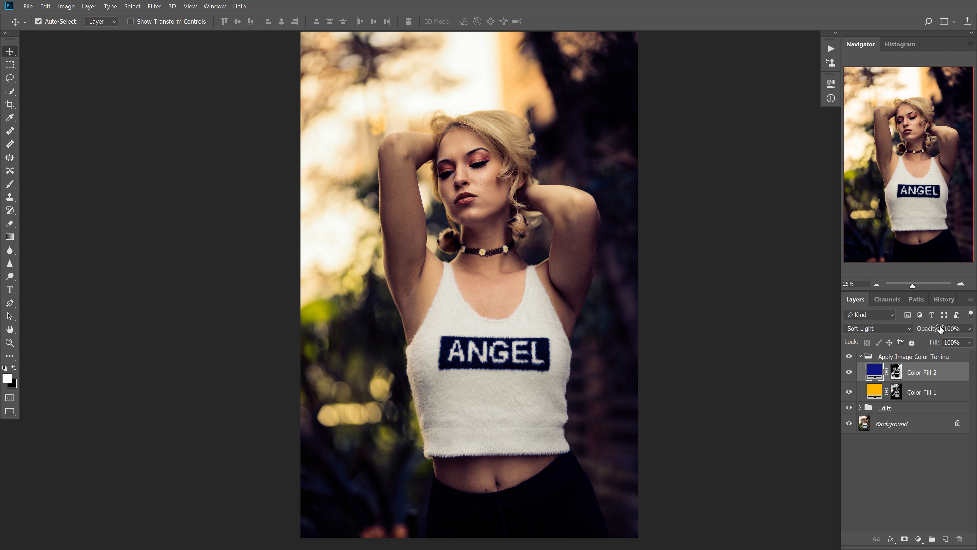
{"action": "left_click", "coordinate": [933, 399]}
{"action": "left_click", "coordinate": [931, 379]}
{"action": "left_click", "coordinate": [939, 397]}
{"action": "left_click", "coordinate": [932, 380]}
- Reduce the opacity of the blue Color Fill 2 layer to 30%
{"action": "left_click", "coordinate": [925, 330]}
{"action": "left_click_drag", "start_coordinate": [925, 330], "coordinate": [931, 332]}
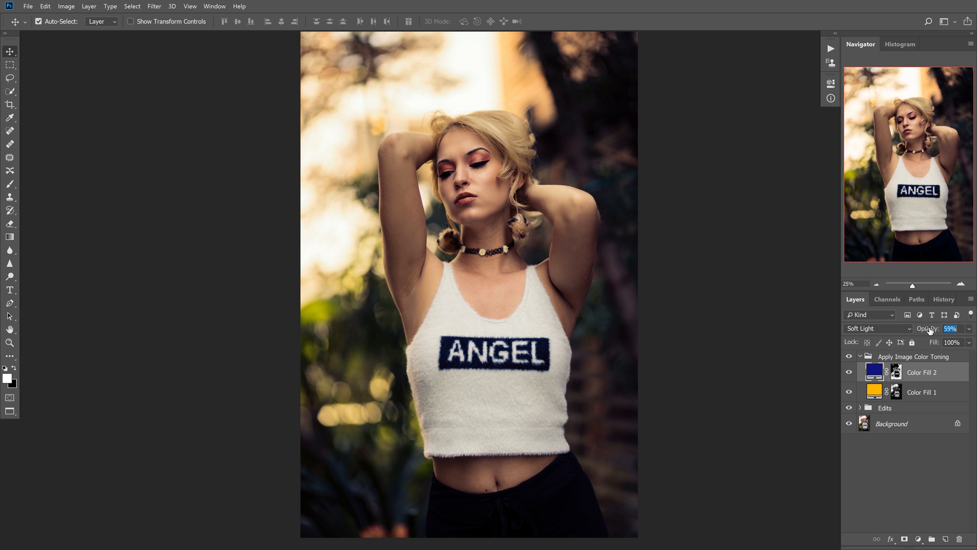
{"action": "key", "text": "Return"}
{"action": "left_click_drag", "start_coordinate": [933, 330], "coordinate": [927, 331]}
{"action": "left_click", "coordinate": [937, 397]}
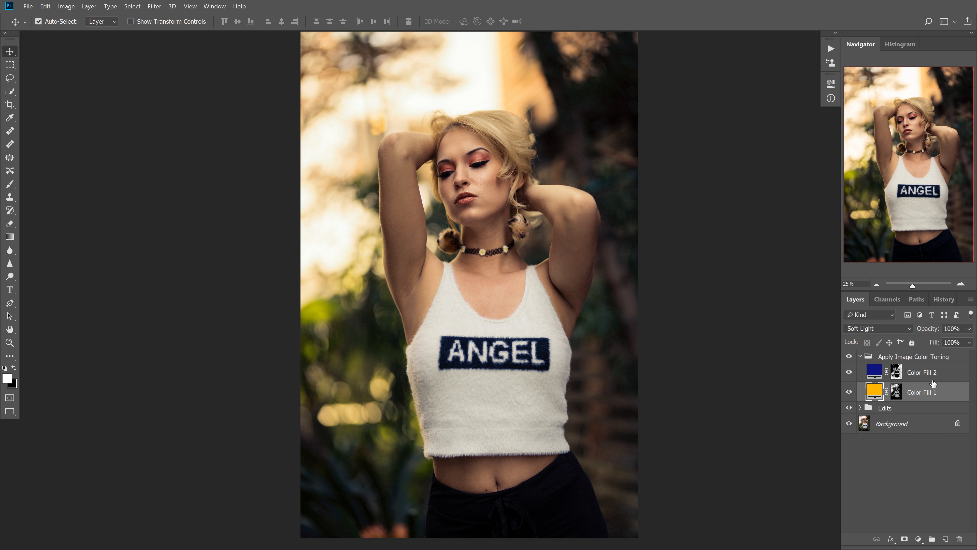
{"action": "left_click", "coordinate": [915, 370]}
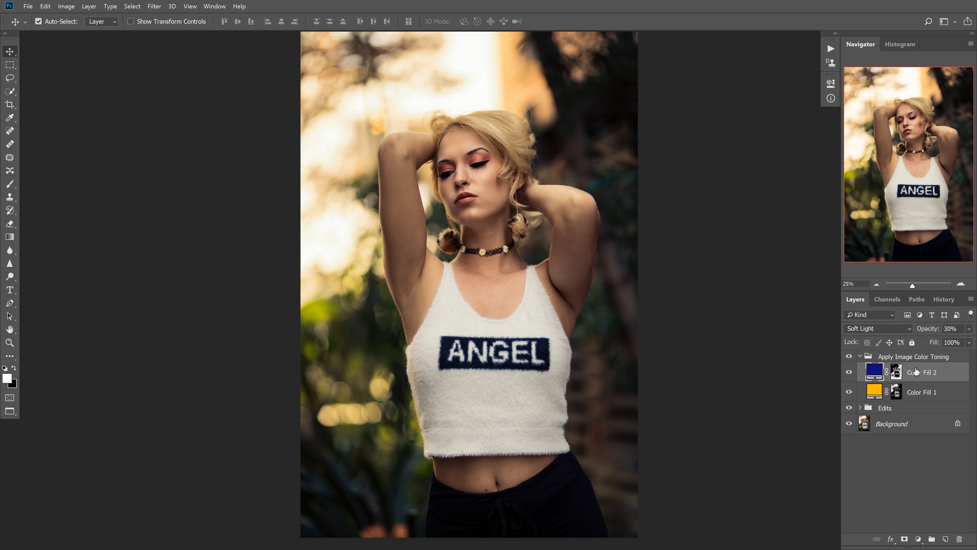
- Reduce the opacity of the yellow Color Fill 1 layer to 50%
{"action": "left_click", "coordinate": [927, 394]}
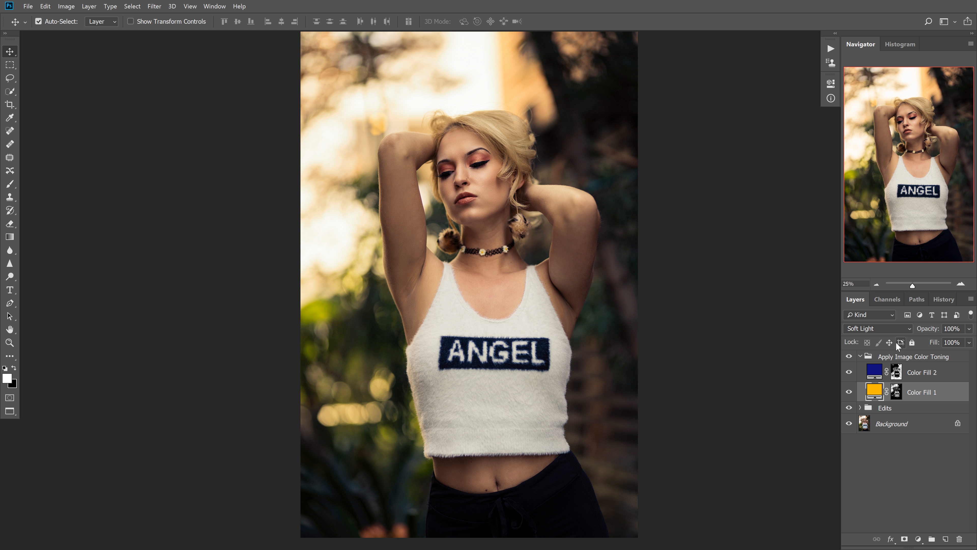
{"action": "left_click_drag", "start_coordinate": [931, 331], "coordinate": [924, 333]}
{"action": "left_click", "coordinate": [910, 373]}
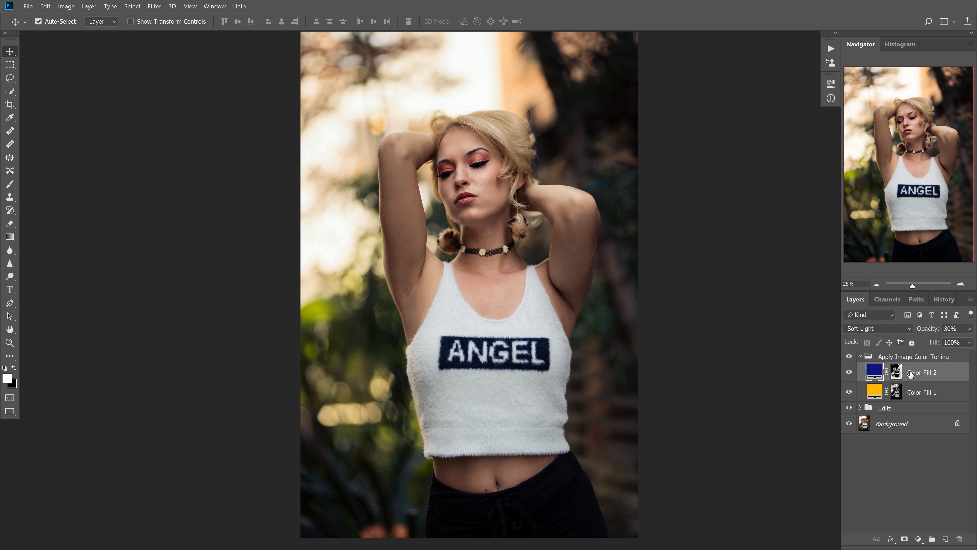
{"action": "left_click", "coordinate": [923, 393]}
{"action": "left_click_drag", "start_coordinate": [928, 332], "coordinate": [927, 331]}
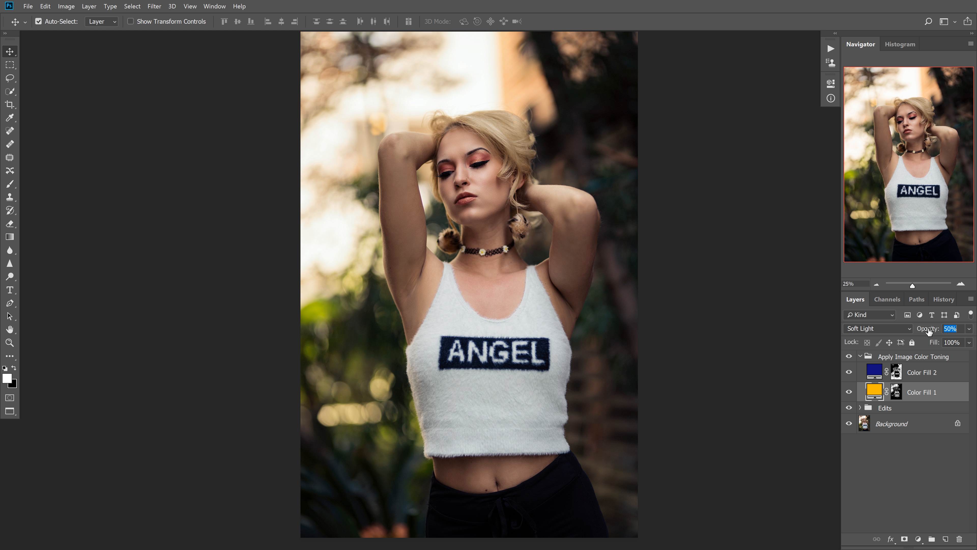
{"action": "left_click_drag", "start_coordinate": [930, 331], "coordinate": [930, 332]}
- Lower the yellow Color Fill 1 layer's opacity further to 15%
{"action": "left_click", "coordinate": [930, 374]}
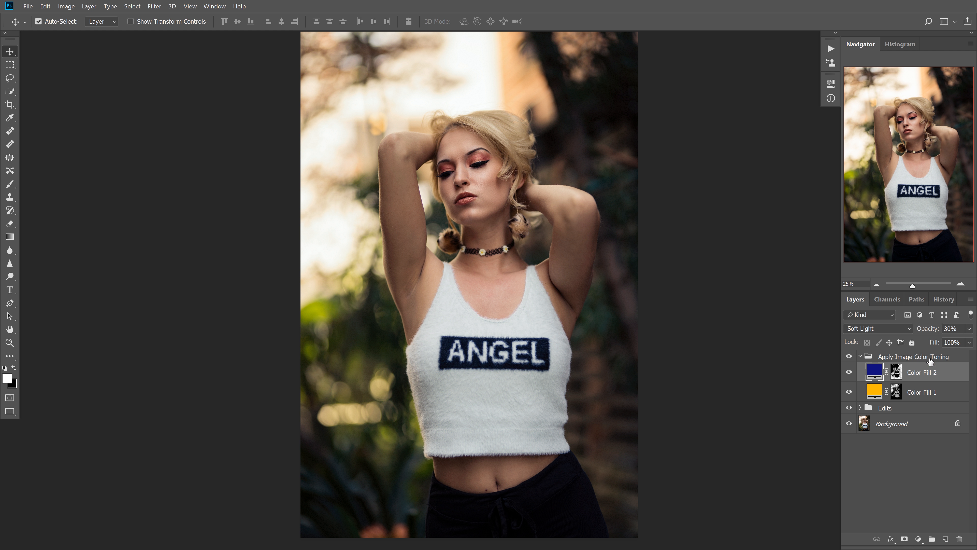
{"action": "left_click", "coordinate": [922, 406]}
{"action": "left_click", "coordinate": [918, 391]}
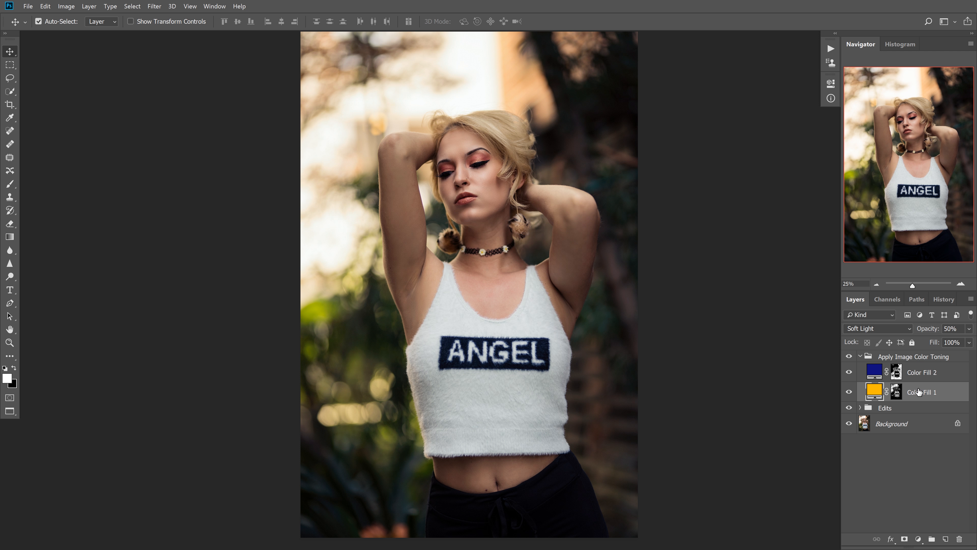
{"action": "left_click_drag", "start_coordinate": [935, 331], "coordinate": [918, 335]}
- Raise the blue Color Fill 2 layer's opacity to about 67% and compare the photo with and without the toning group
{"action": "key", "text": "alt+bracketright"}
{"action": "left_click_drag", "start_coordinate": [930, 332], "coordinate": [931, 333]}
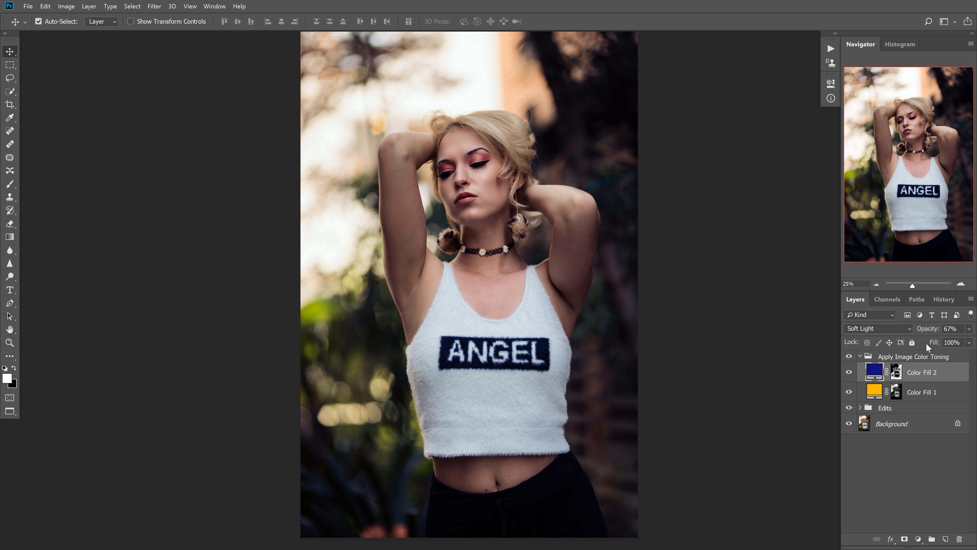
{"action": "left_click_drag", "start_coordinate": [927, 331], "coordinate": [928, 332]}
{"action": "left_click", "coordinate": [850, 358]}
{"action": "left_click", "coordinate": [850, 358]}
{"action": "left_click", "coordinate": [850, 358]}
{"action": "left_click", "coordinate": [850, 357]}
{"action": "left_click", "coordinate": [850, 357]}
{"action": "left_click", "coordinate": [850, 357]}
{"action": "left_click", "coordinate": [850, 357]}
{"action": "left_click", "coordinate": [850, 357]}
- View the toning group in isolation and restore the visibility of the other layers
{"action": "left_click", "coordinate": [936, 393]}
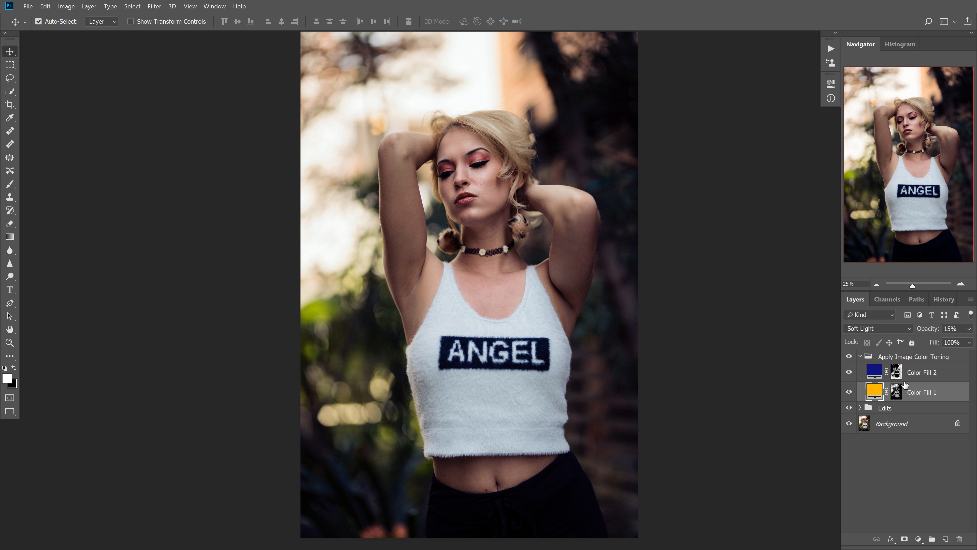
{"action": "left_click", "coordinate": [849, 357], "text": "alt"}
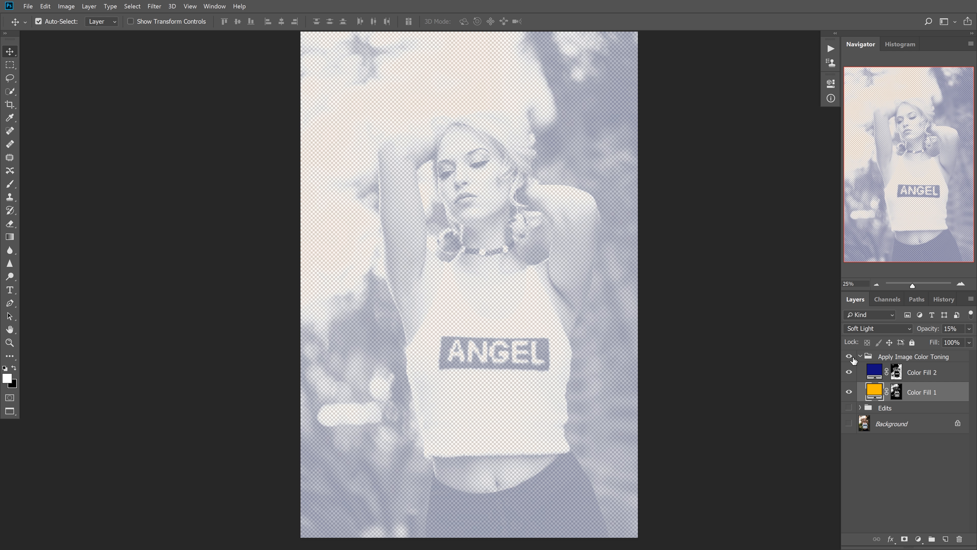
{"action": "left_click", "coordinate": [850, 358], "text": "alt"}
- Return both color fill layers to 100% opacity and view the toning group alone before showing Edits and Background again
{"action": "left_click", "coordinate": [921, 377]}
{"action": "left_click_drag", "start_coordinate": [921, 329], "coordinate": [974, 333]}
{"action": "left_click", "coordinate": [922, 393]}
{"action": "left_click", "coordinate": [849, 357], "text": "alt"}
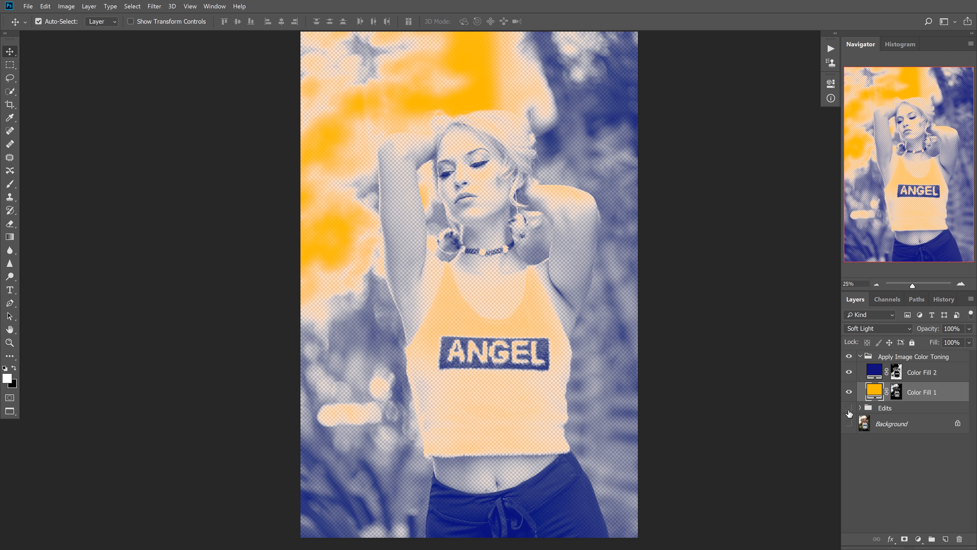
{"action": "left_click_drag", "start_coordinate": [850, 408], "coordinate": [854, 435]}
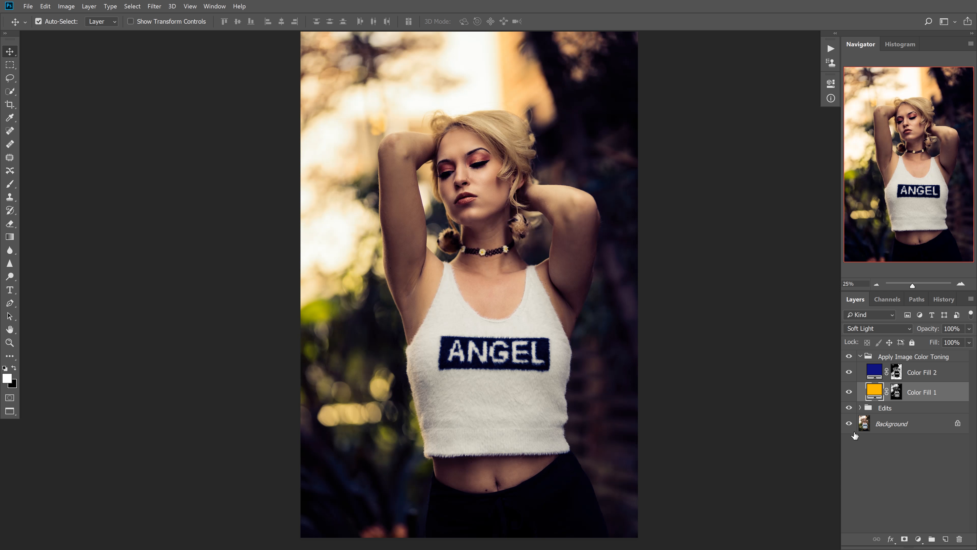
- Set the Apply Image Color Toning group's opacity to 30% and compare the photo with and without it
{"action": "left_click", "coordinate": [851, 357]}
{"action": "left_click", "coordinate": [900, 356]}
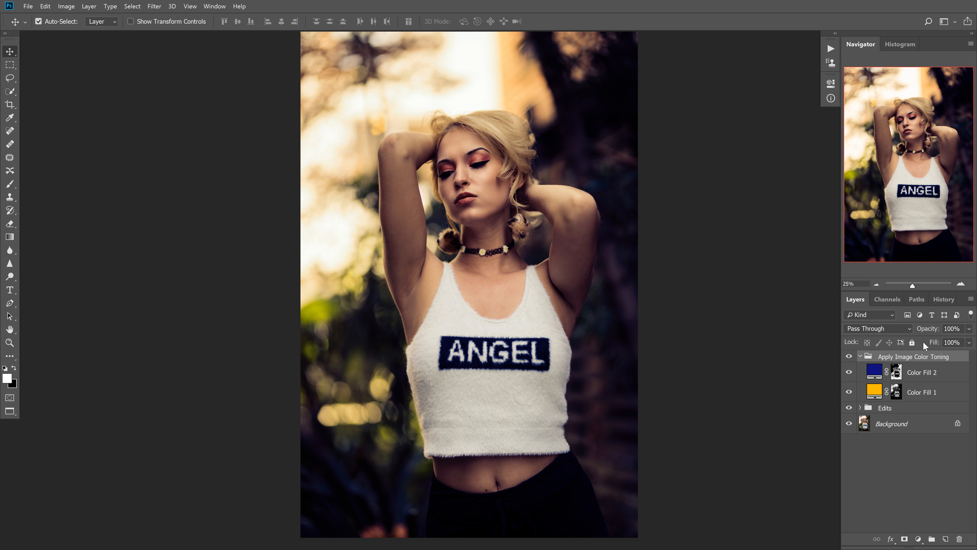
{"action": "left_click_drag", "start_coordinate": [933, 333], "coordinate": [919, 332]}
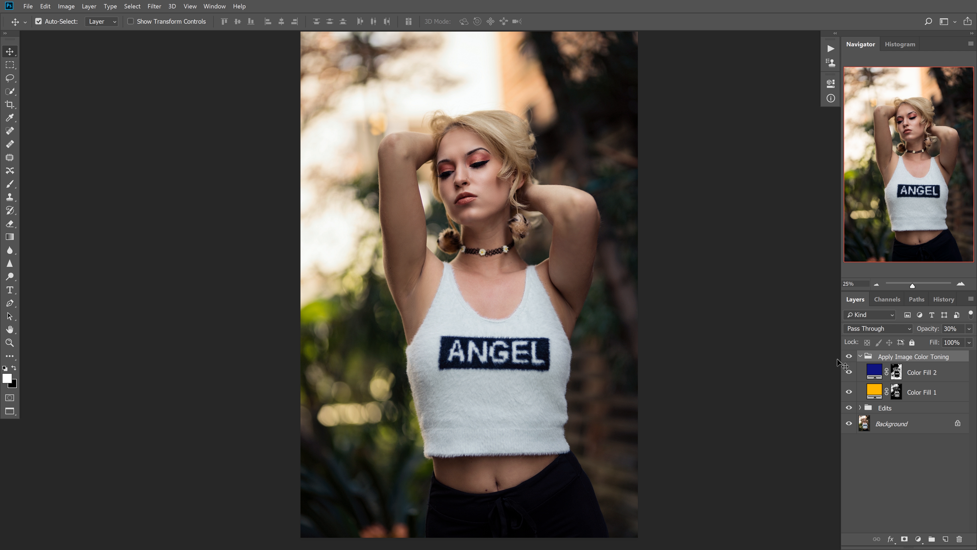
{"action": "left_click", "coordinate": [850, 357]}
{"action": "left_click", "coordinate": [850, 356]}
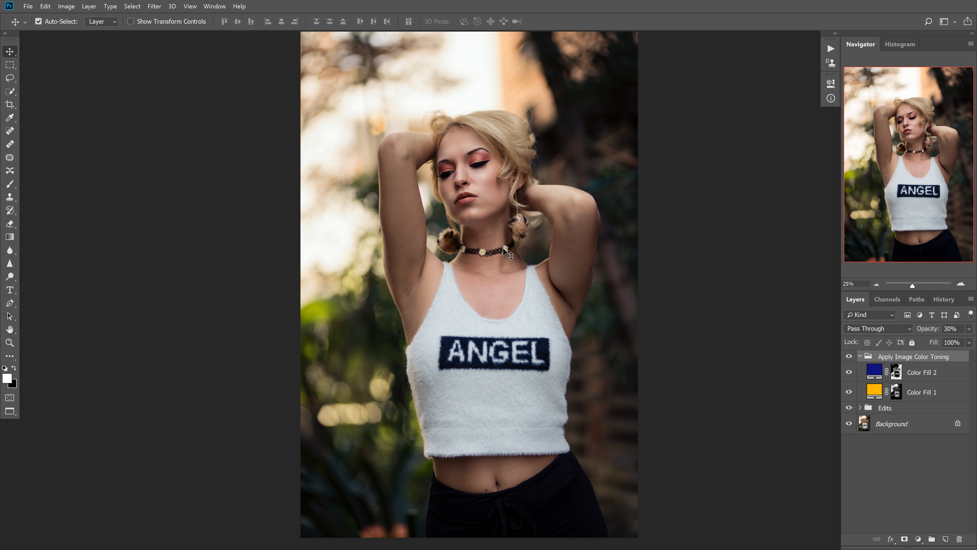